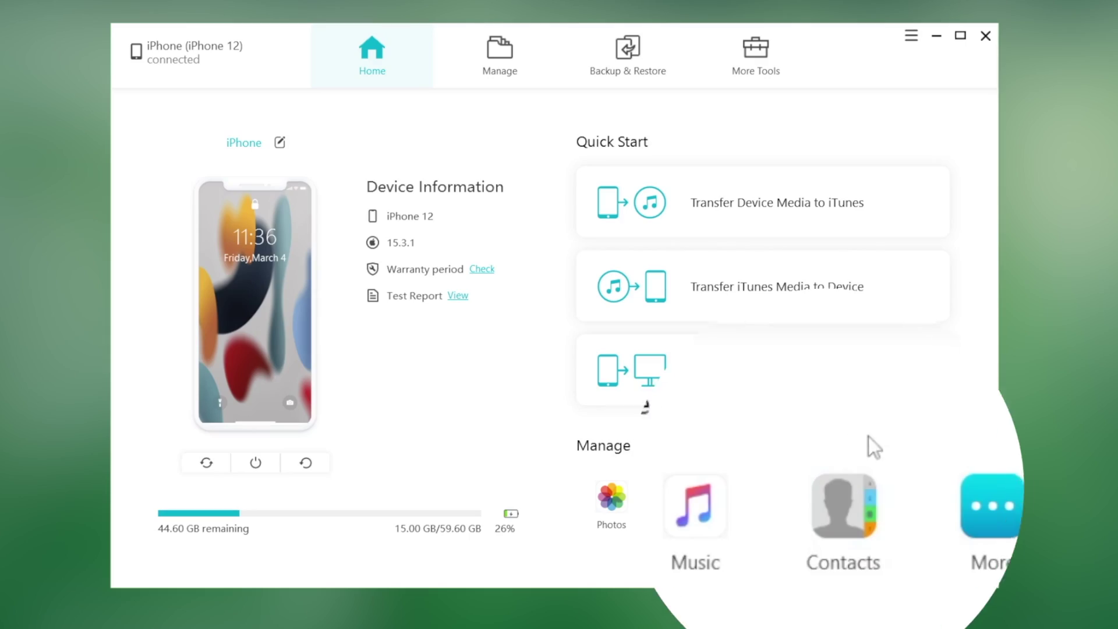
Select all 4,578 contacts in iCareFone's Contacts manager and delete them, leaving No Contacts.
{"action": "left_click", "coordinate": [852, 498]}
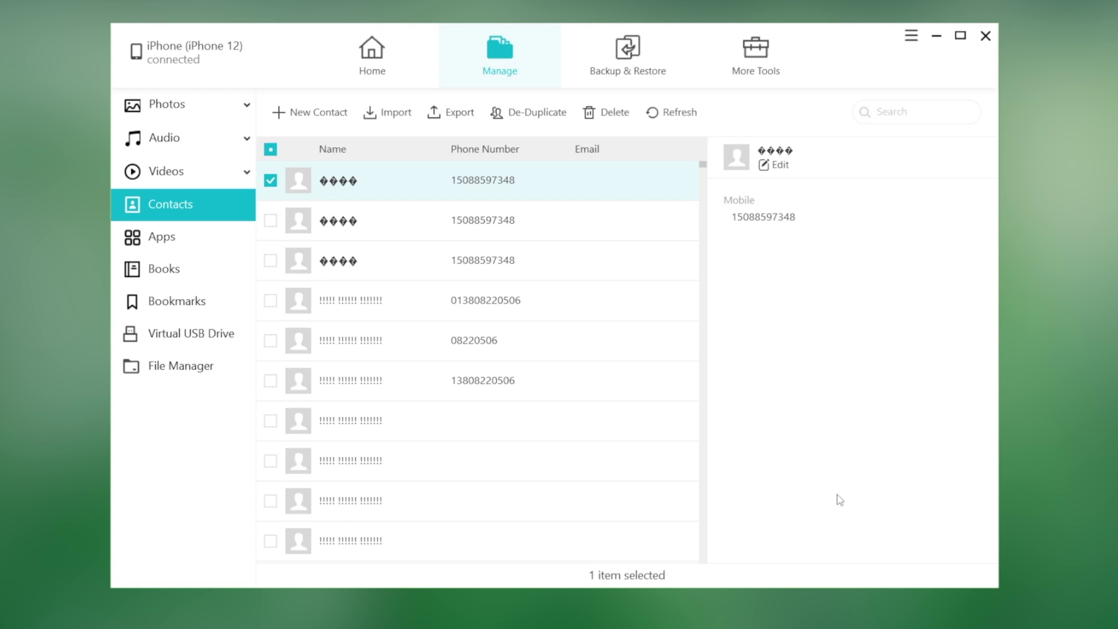
{"action": "left_click_drag", "start_coordinate": [704, 166], "coordinate": [706, 319]}
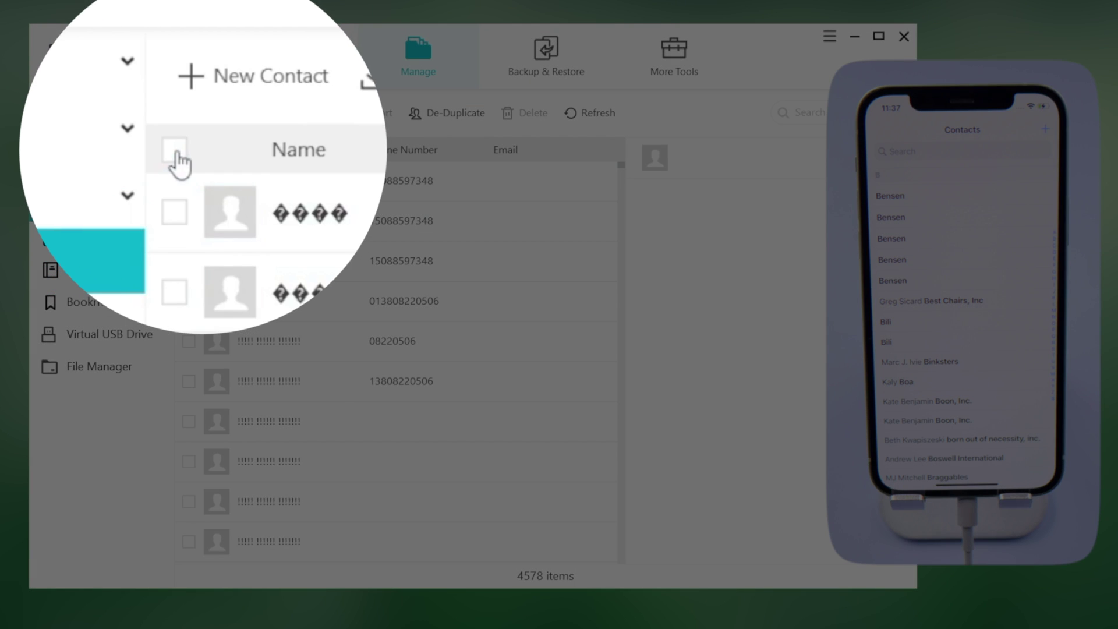
{"action": "left_click", "coordinate": [175, 151]}
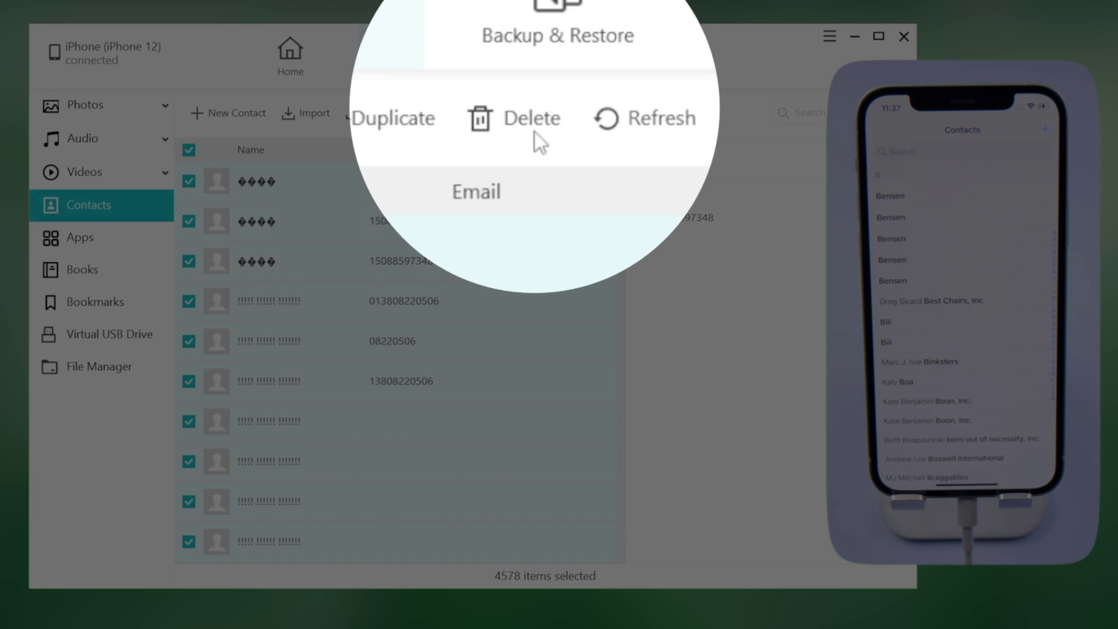
{"action": "left_click", "coordinate": [533, 113]}
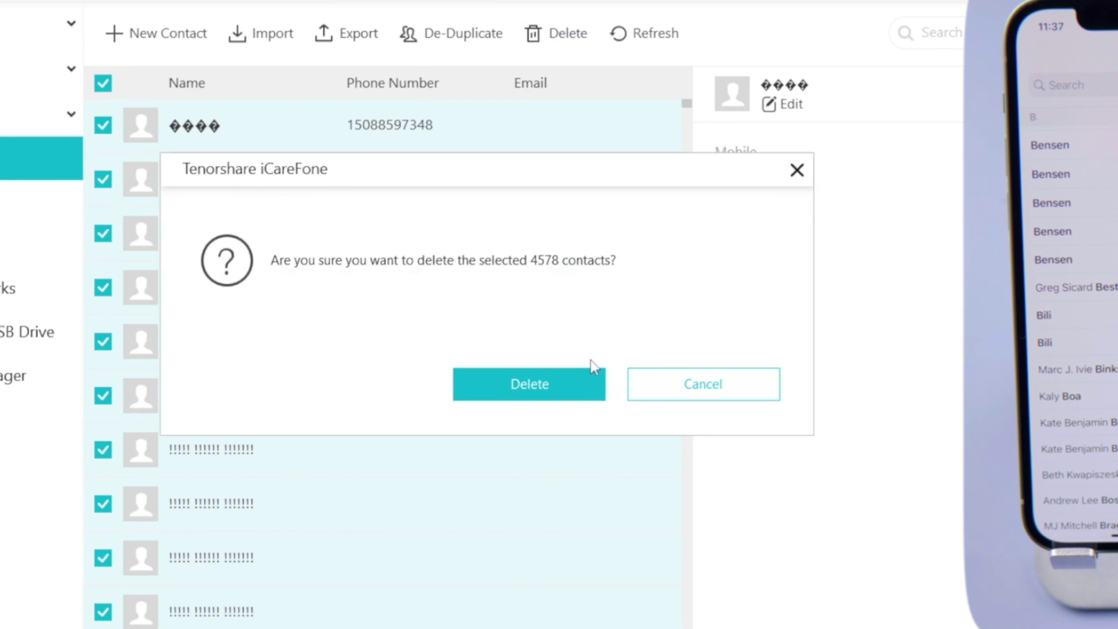
{"action": "left_click", "coordinate": [576, 377]}
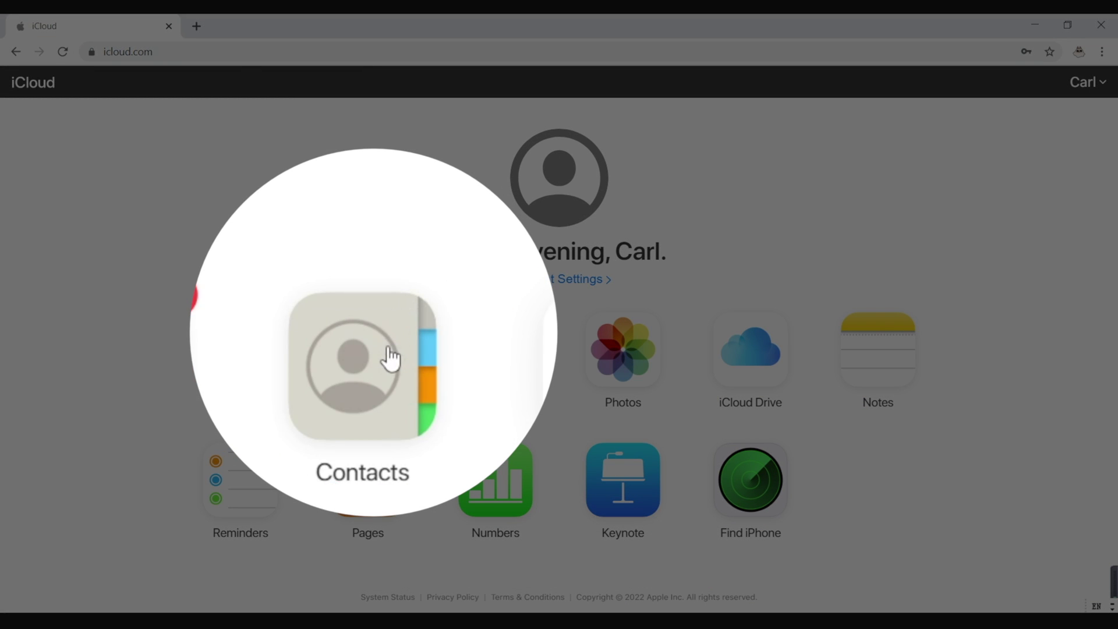
Select all 10,828 contacts in iCloud Contacts via the gear menu and delete them.
{"action": "left_click", "coordinate": [391, 357]}
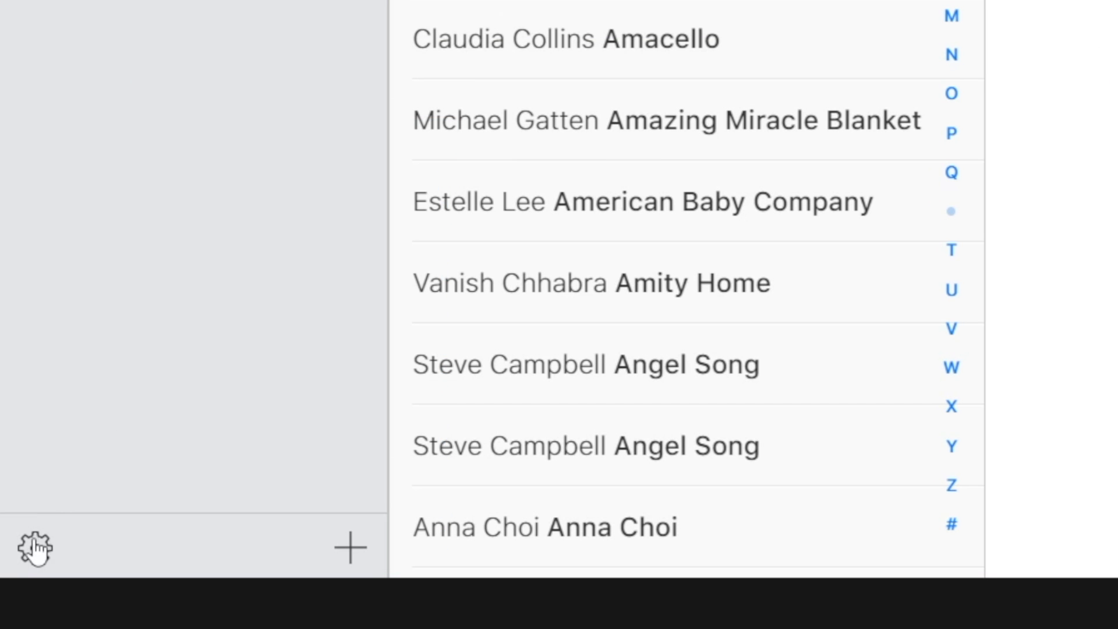
{"action": "left_click", "coordinate": [36, 549]}
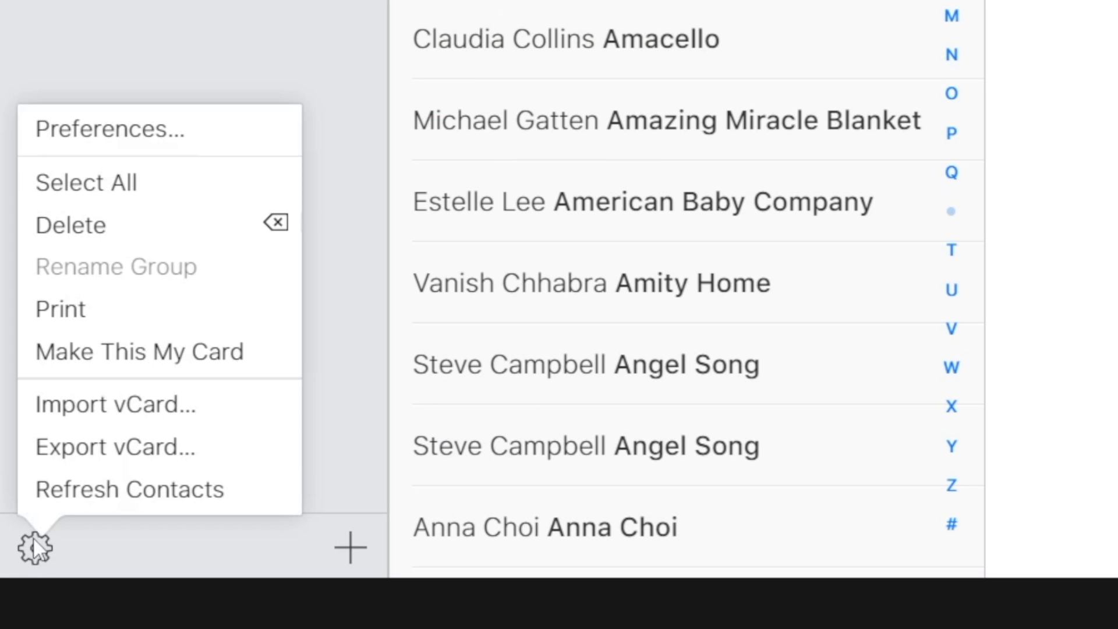
{"action": "left_click", "coordinate": [188, 181]}
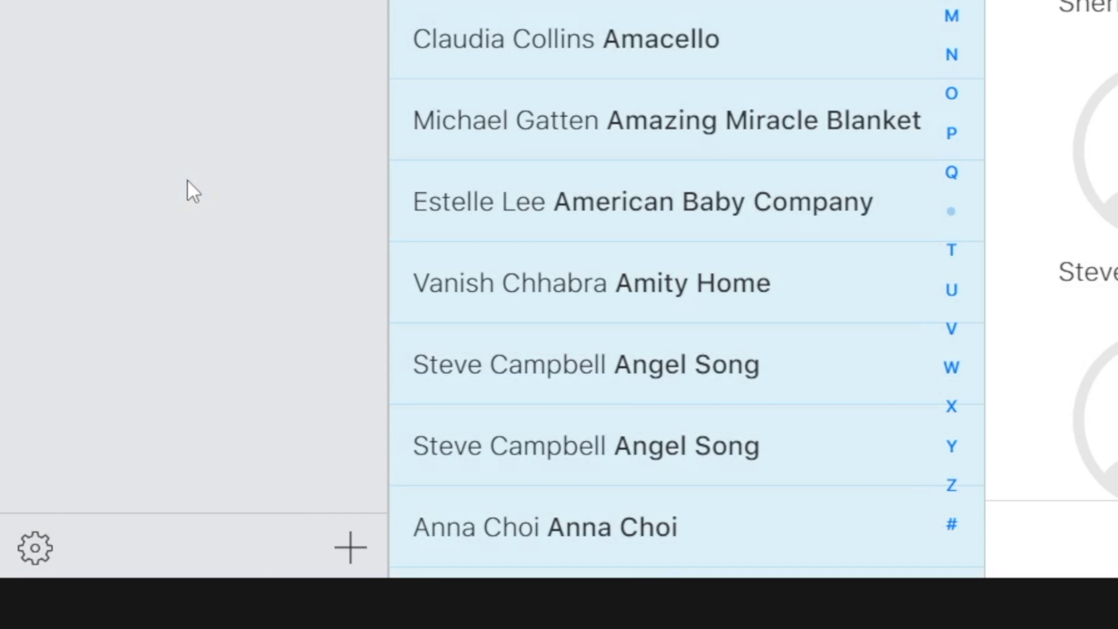
{"action": "left_click", "coordinate": [35, 548]}
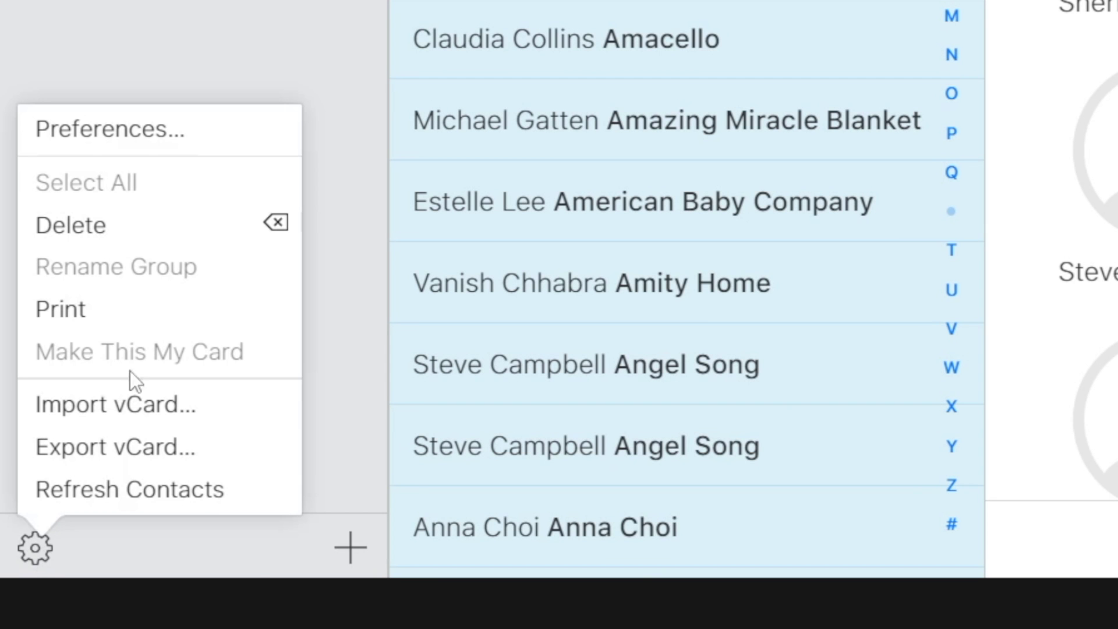
{"action": "left_click", "coordinate": [168, 227]}
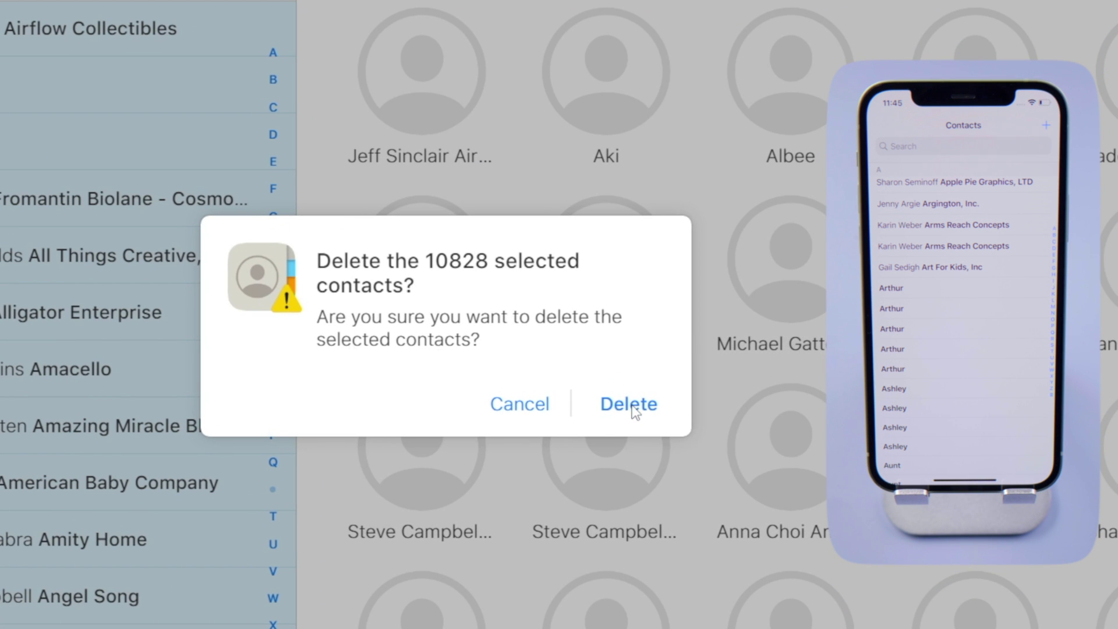
Confirm deleting the 10,828 iCloud contacts, then open the iCareFone pricing page via BUY NOW.
{"action": "left_click", "coordinate": [631, 404]}
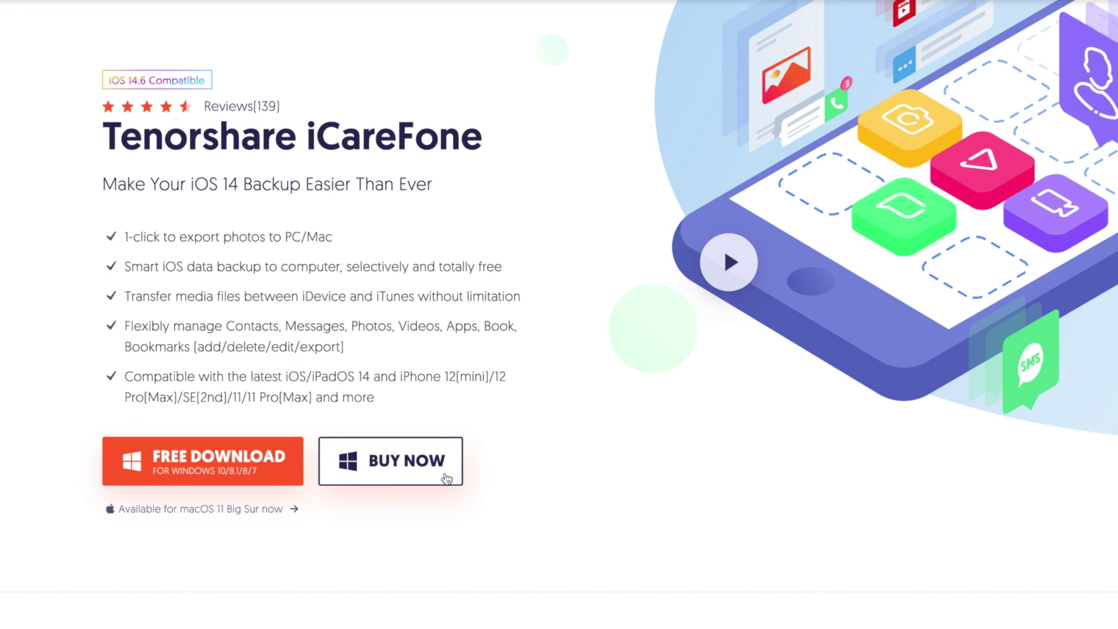
{"action": "left_click", "coordinate": [446, 477]}
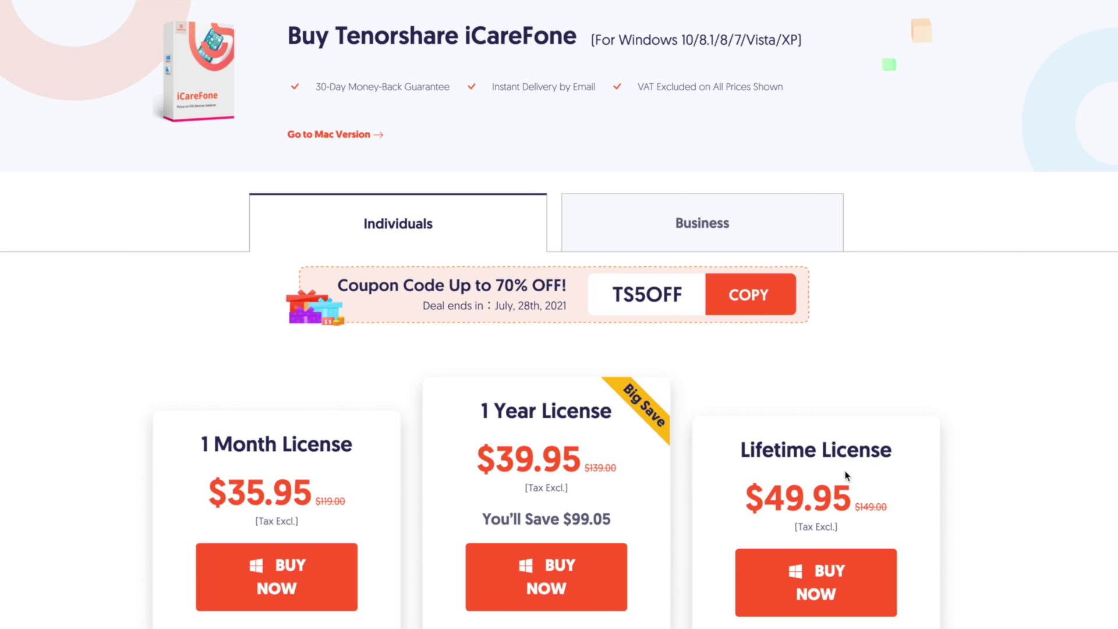